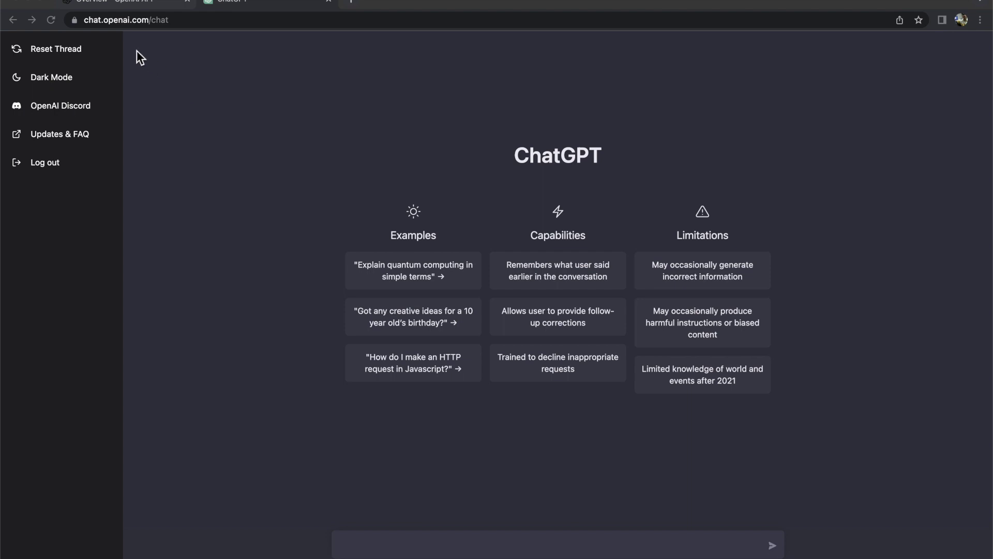
# - Ask ChatGPT: 'please generate a shell script to check my internet connection is up or down'
pyautogui.click(414, 552)
pyautogui.write('please gene')
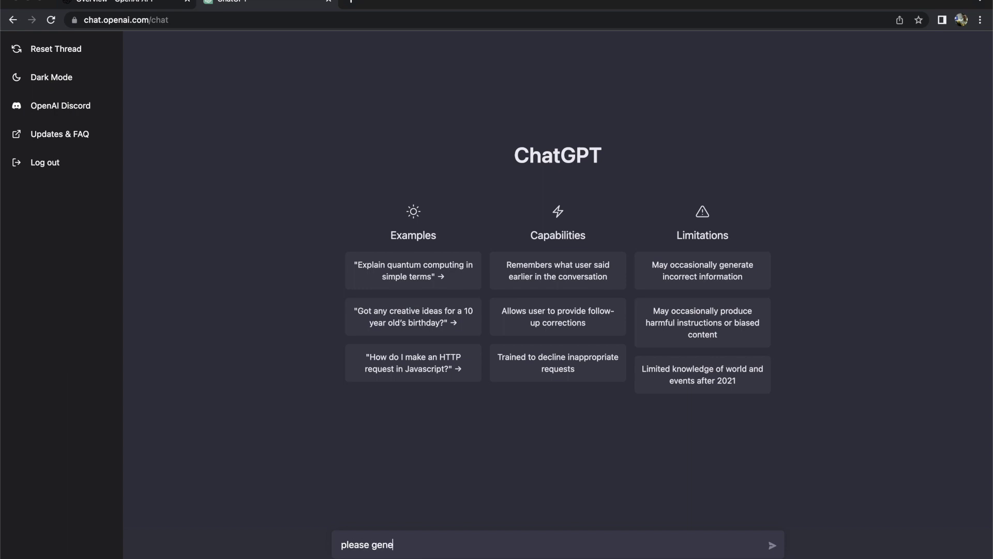
pyautogui.write('rate a ')
pyautogui.write('shell script ')
pyautogui.write('to chec')
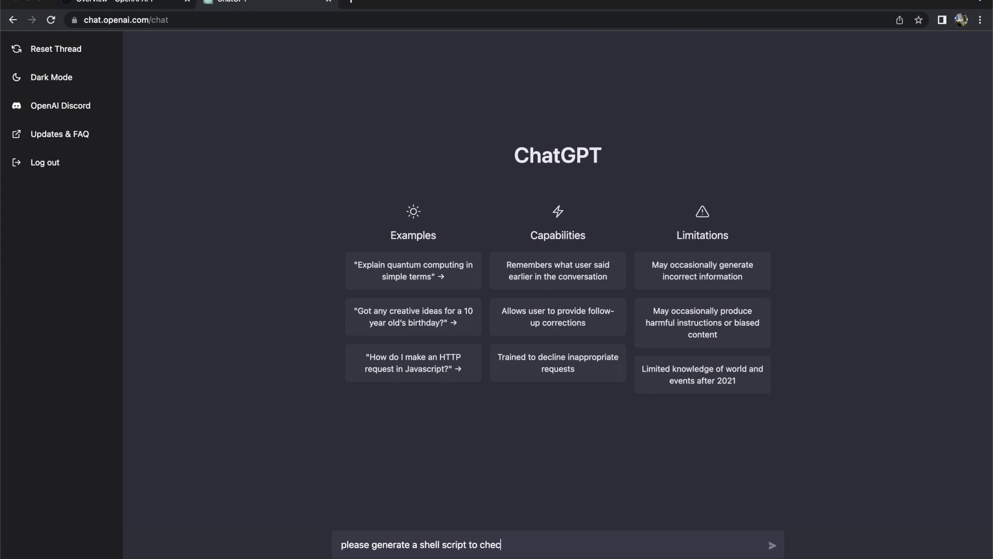
pyautogui.write('k my internet')
pyautogui.write(' connection')
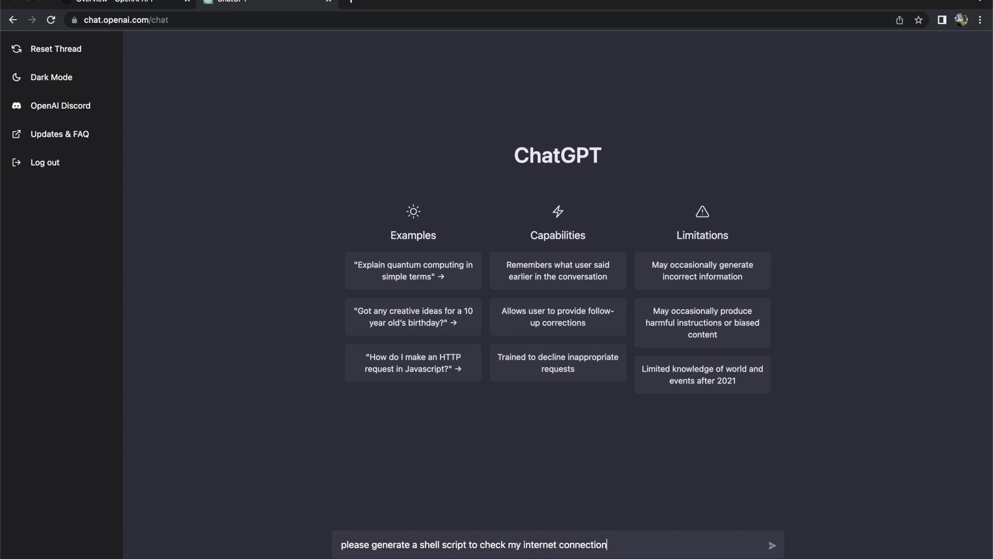
pyautogui.write(' is up')
pyautogui.write(' or down')
pyautogui.press('Return')
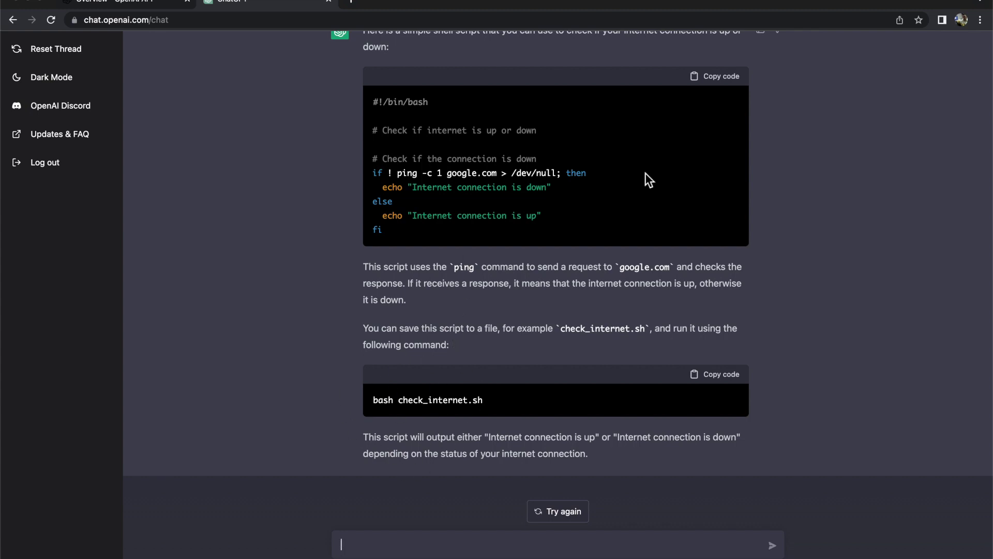
# - Copy ChatGPT's bash ping script from the first code block and switch to Terminal
pyautogui.scroll(1, 645, 173)
pyautogui.scroll(-1, 645, 173)
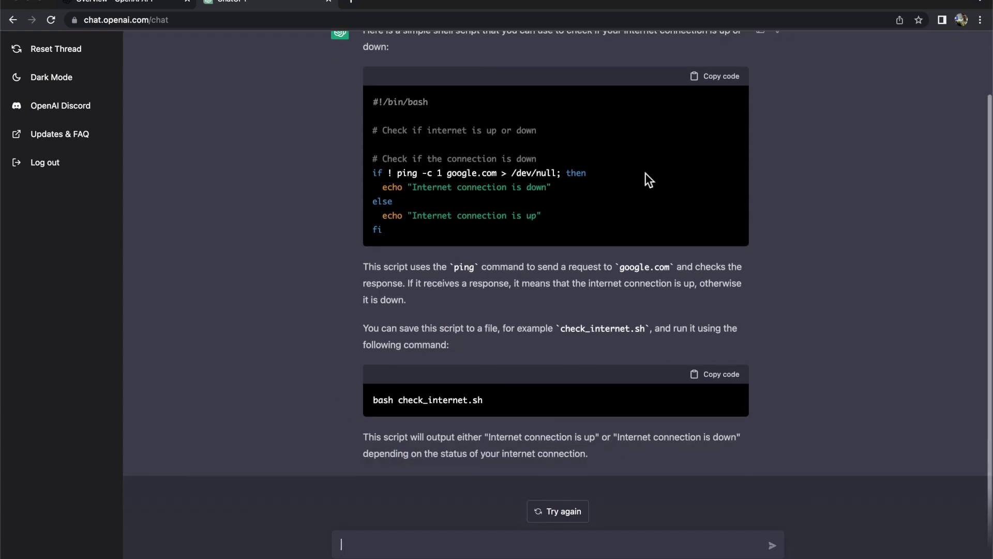
pyautogui.scroll(1, 749, 178)
pyautogui.click(721, 117)
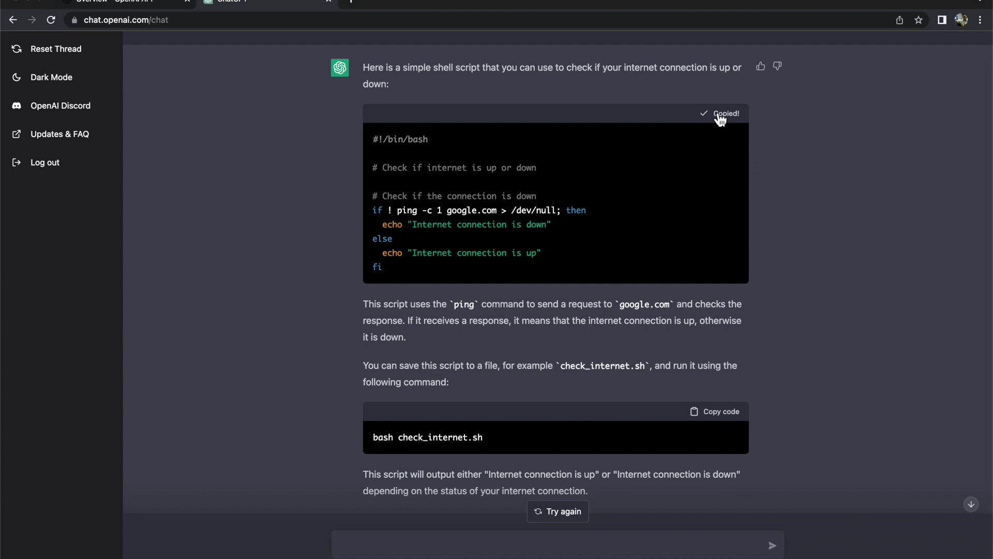
pyautogui.press('super+Tab')
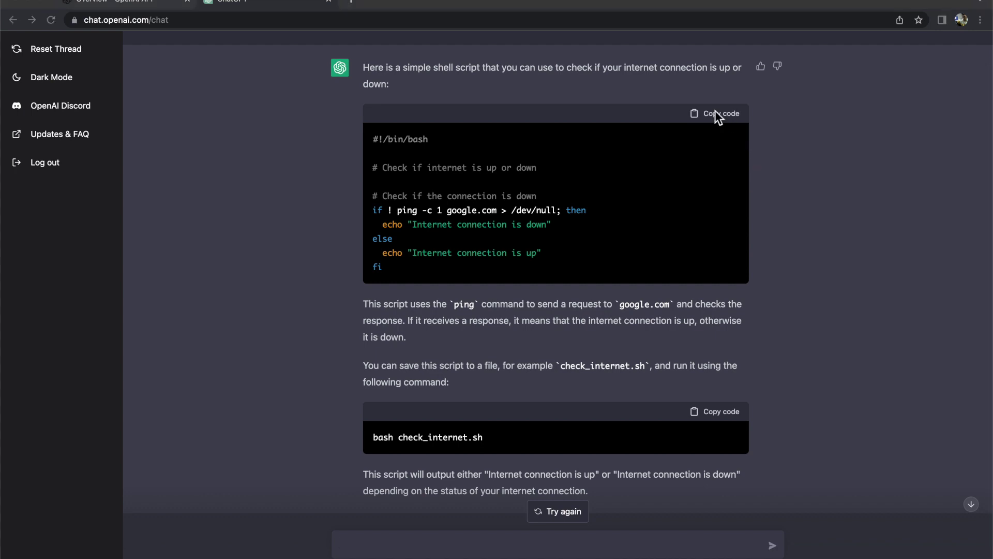
pyautogui.press('super+Tab')
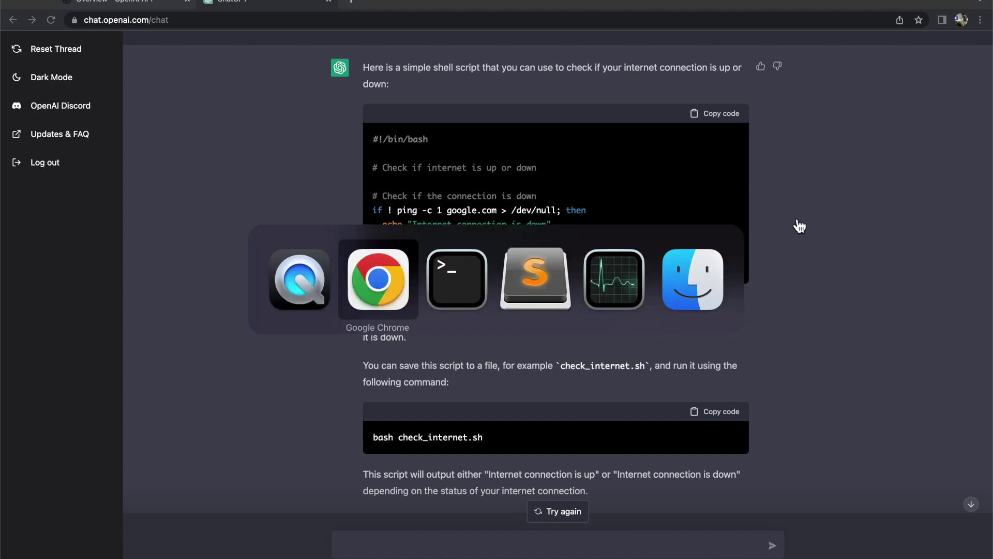
# - Paste the copied script into a new vi file, check-internet-connection.sh, and save it
pyautogui.write('vi ')
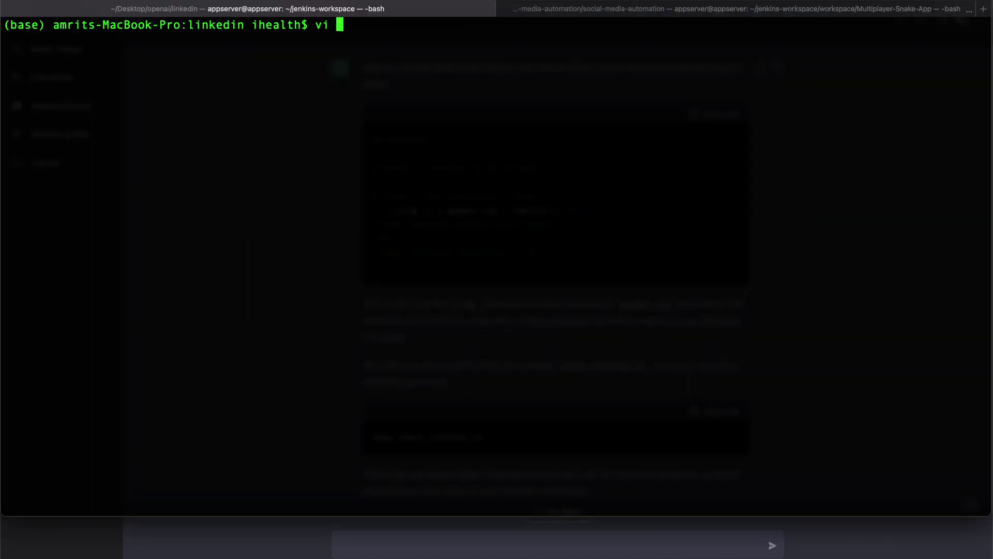
pyautogui.write('check')
pyautogui.write('-internet')
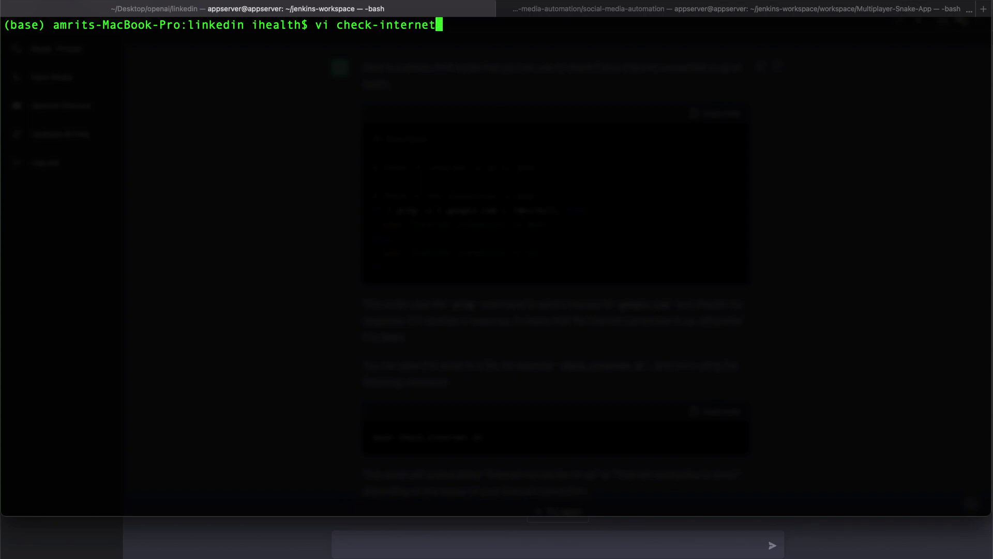
pyautogui.write('-cinn')
pyautogui.press('BackSpace')
pyautogui.press('BackSpace')
pyautogui.press('BackSpace')
pyautogui.write('onnection')
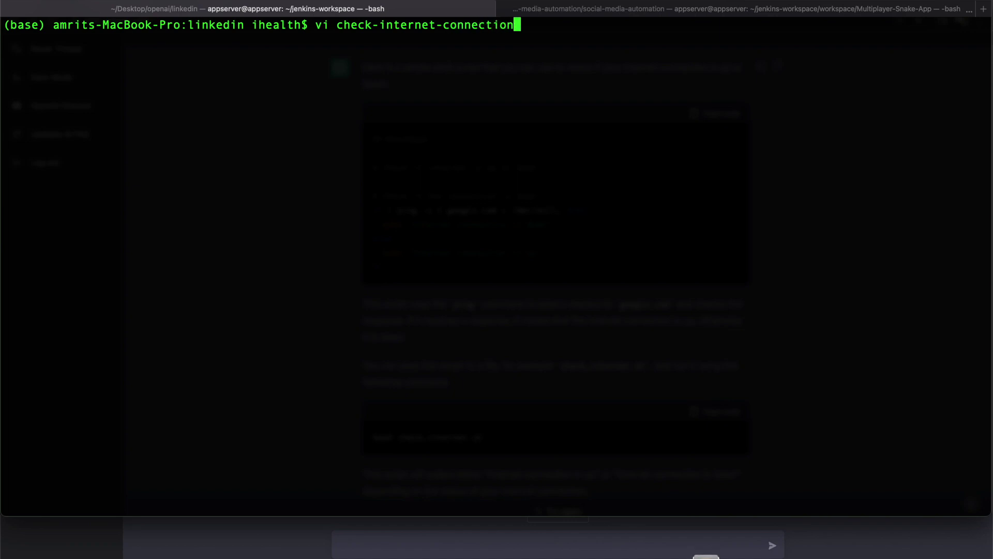
pyautogui.write('.sh')
pyautogui.press('Return')
pyautogui.press('i')
pyautogui.press('super+v')
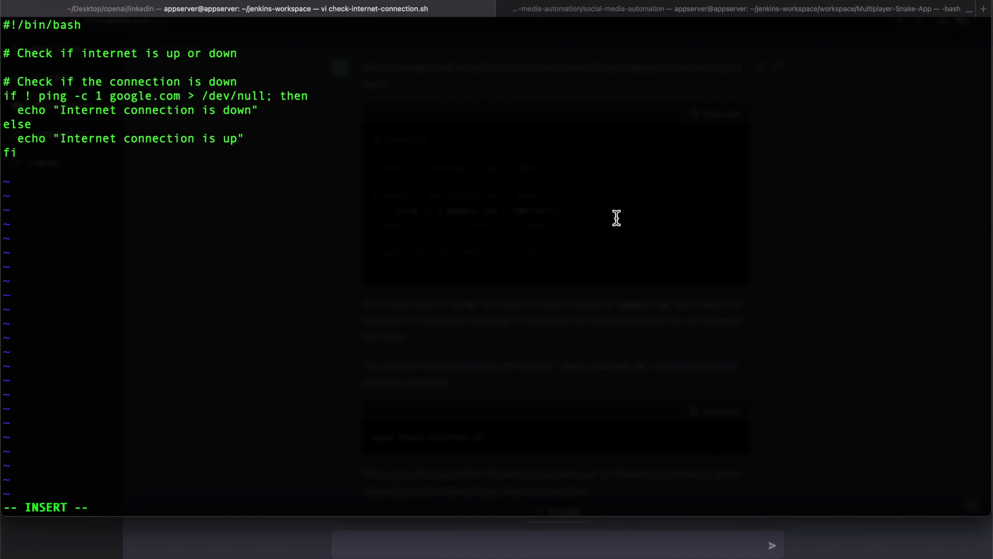
pyautogui.press('Escape')
pyautogui.write(':wq')
pyautogui.press('Return')
# - Back in ChatGPT, copy the suggested command for running the script
pyautogui.press('super+Tab')
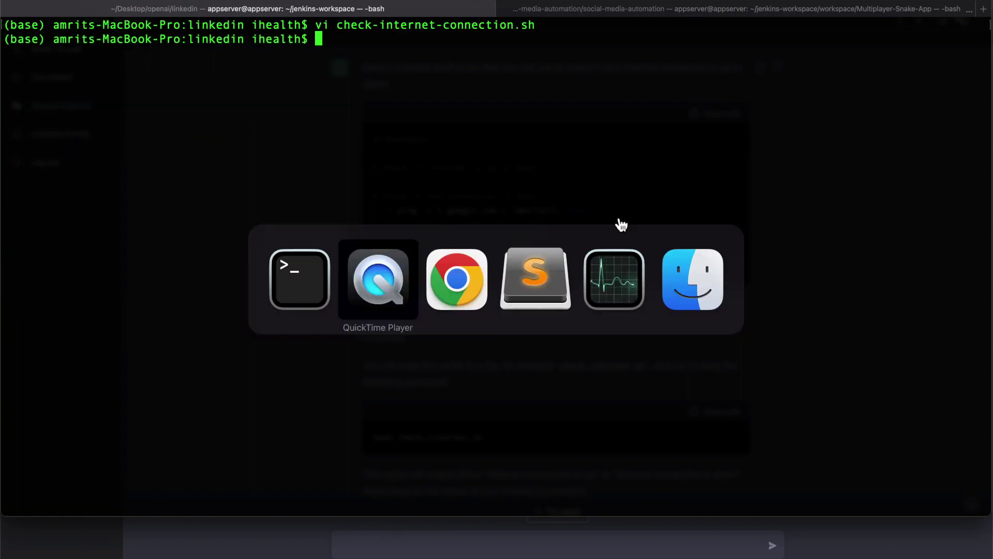
pyautogui.press('super+Tab')
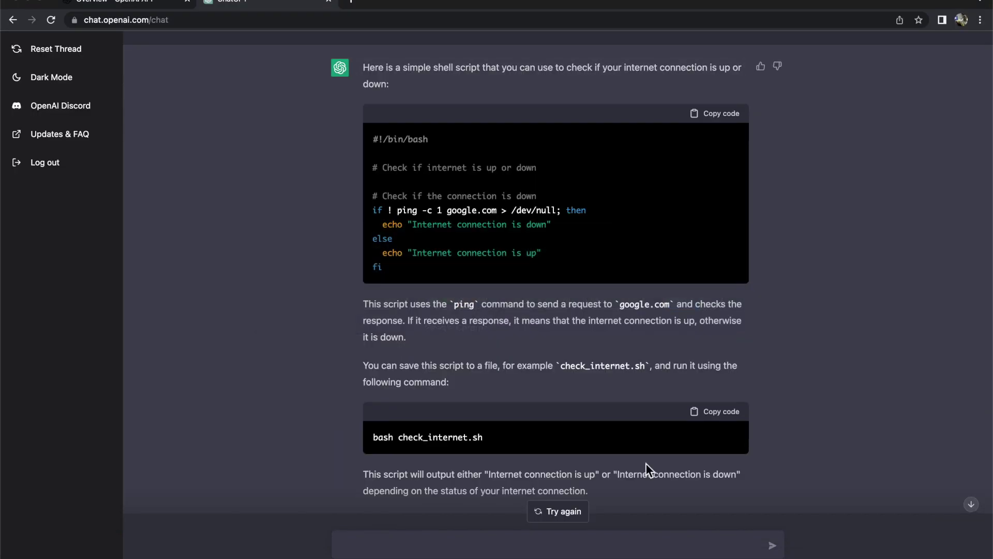
pyautogui.click(703, 420)
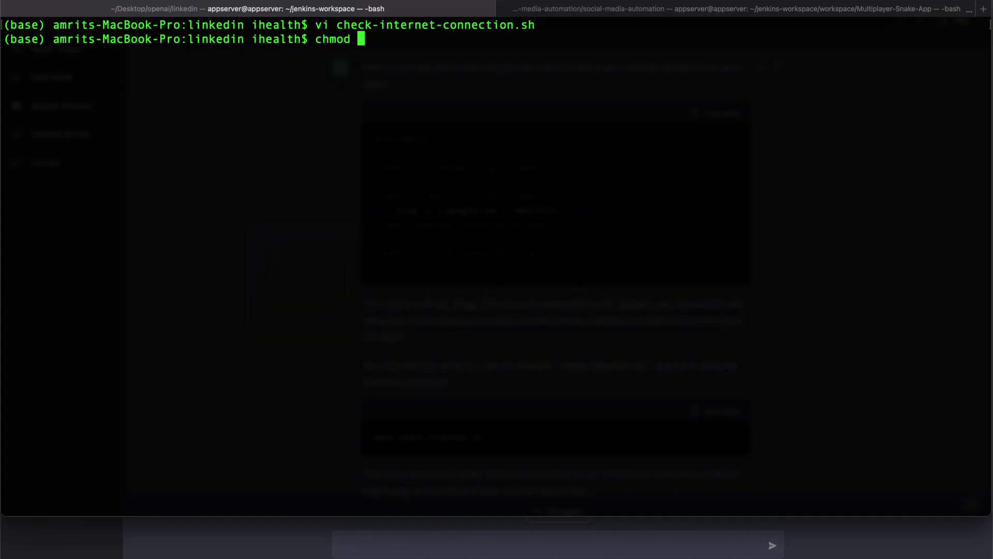
# - Make check-internet-connection.sh executable with chmod +x
pyautogui.write('+x ch')
pyautogui.press('Tab')
pyautogui.press('Return')
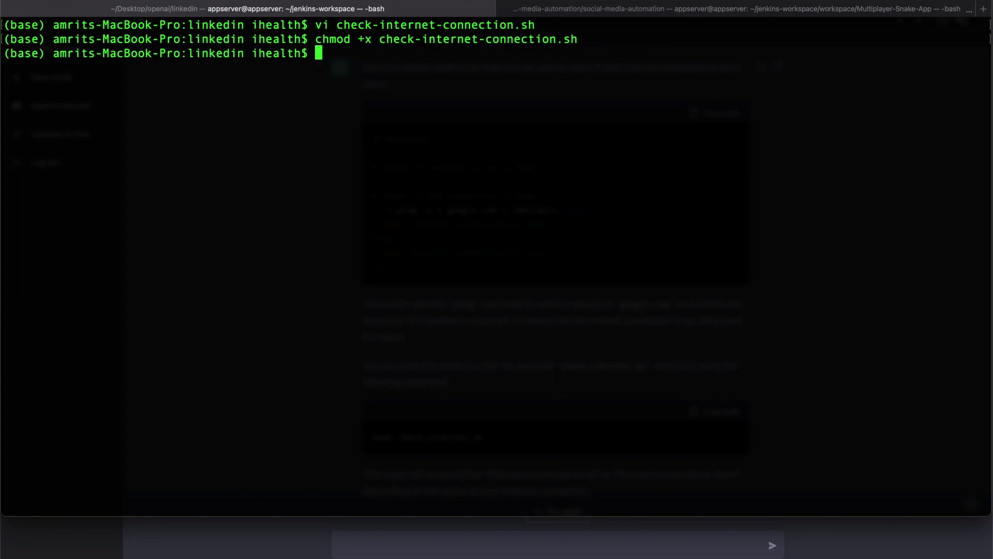
# - Run the script with bash, correcting check_internet.sh to check-internet-connection.sh, reporting the connection up
pyautogui.write('bash check_internet.sh')
pyautogui.press('Return')
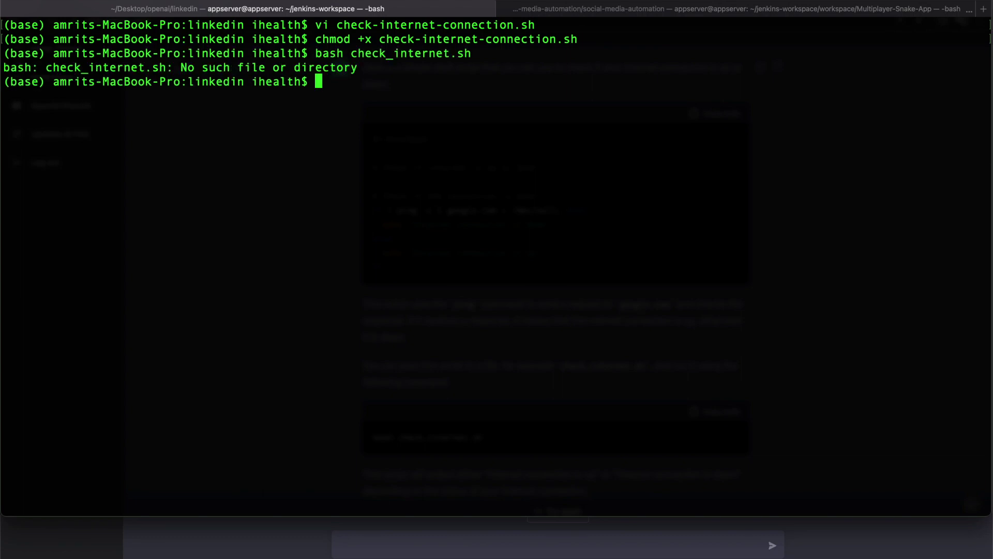
pyautogui.press('Up')
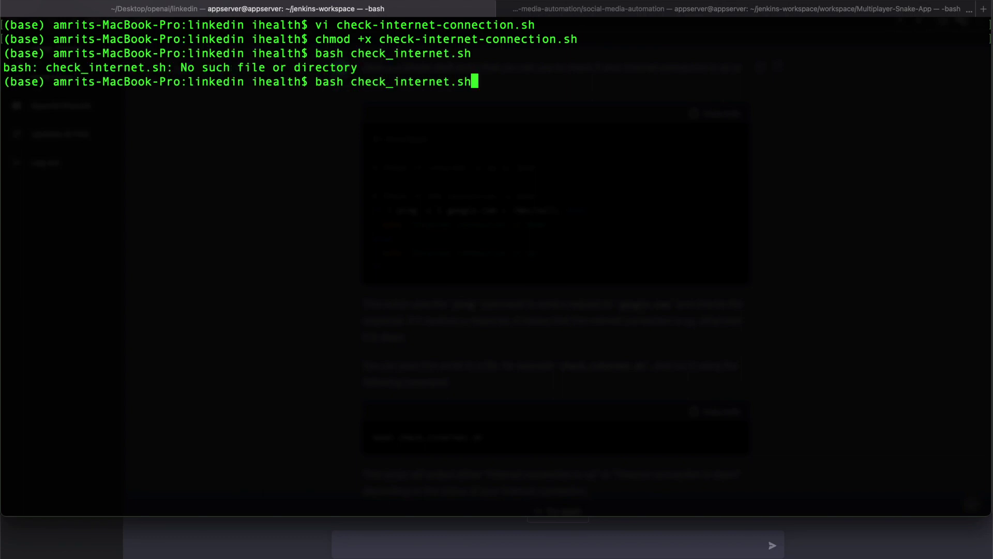
pyautogui.press('BackSpace')
pyautogui.press('BackSpace')
pyautogui.press('BackSpace')
pyautogui.press('BackSpace')
pyautogui.press('BackSpace')
pyautogui.press('BackSpace')
pyautogui.press('BackSpace')
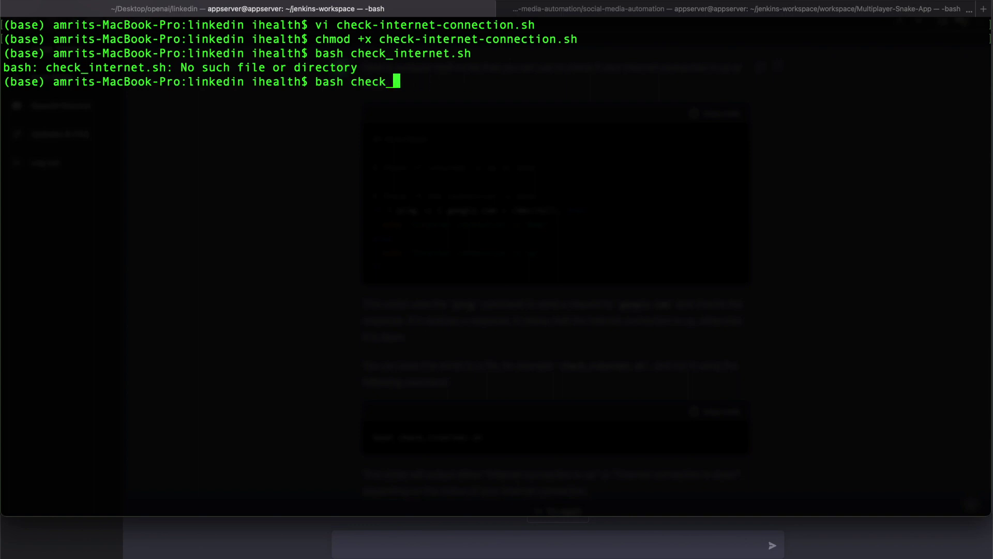
pyautogui.press('BackSpace')
pyautogui.write('-')
pyautogui.press('Tab')
pyautogui.press('Return')
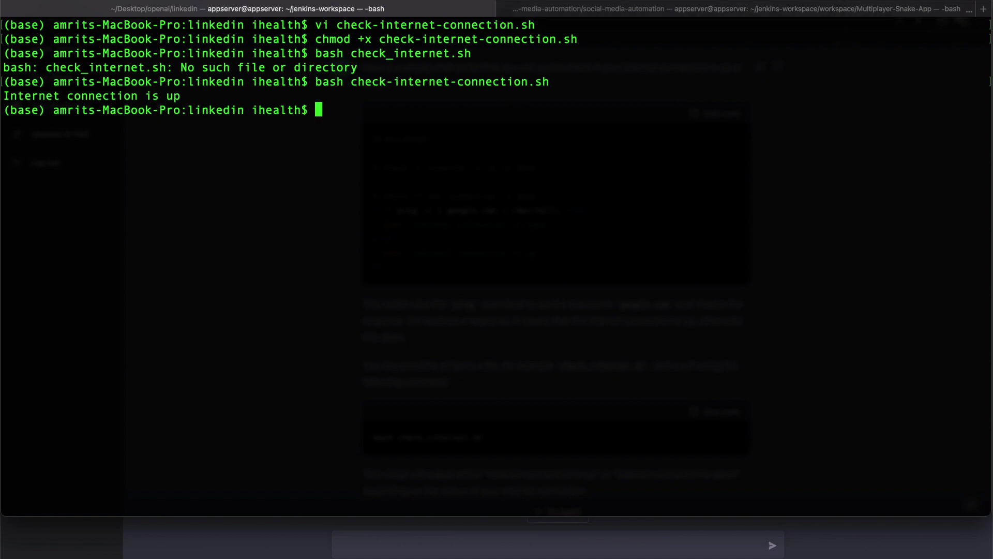
# - Switch Wi-Fi off from the menu bar and rerun the script, now reporting the connection down
pyautogui.click(683, 1)
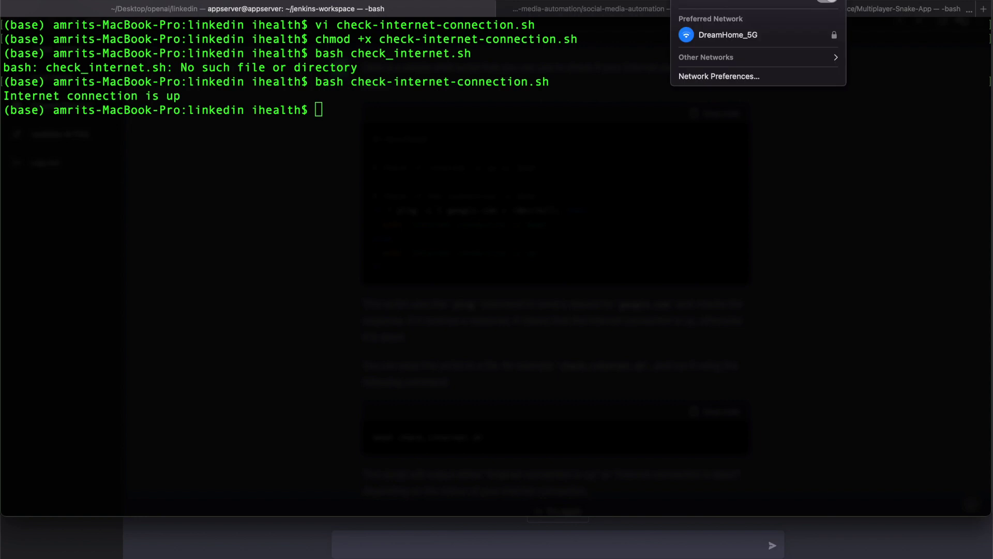
pyautogui.click(828, 3)
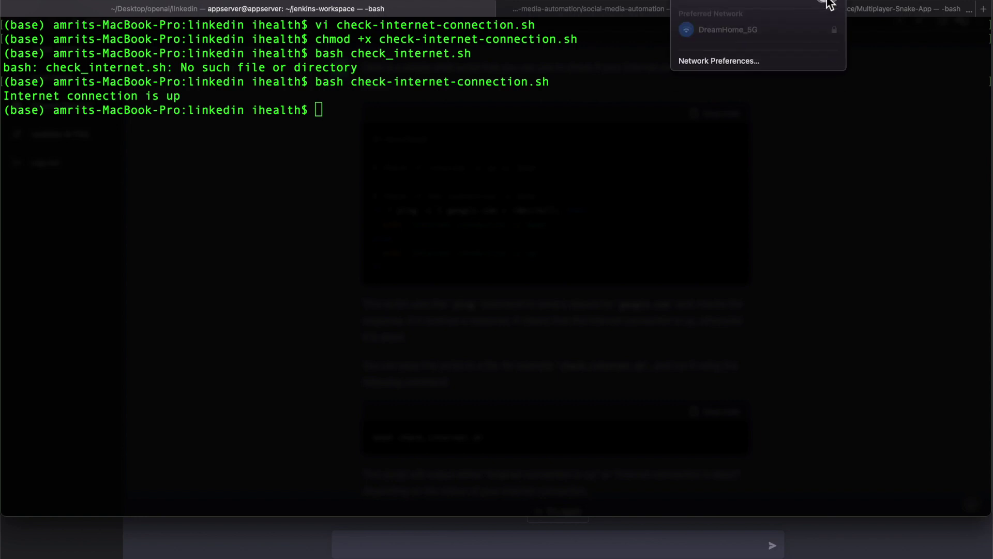
pyautogui.click(776, 166)
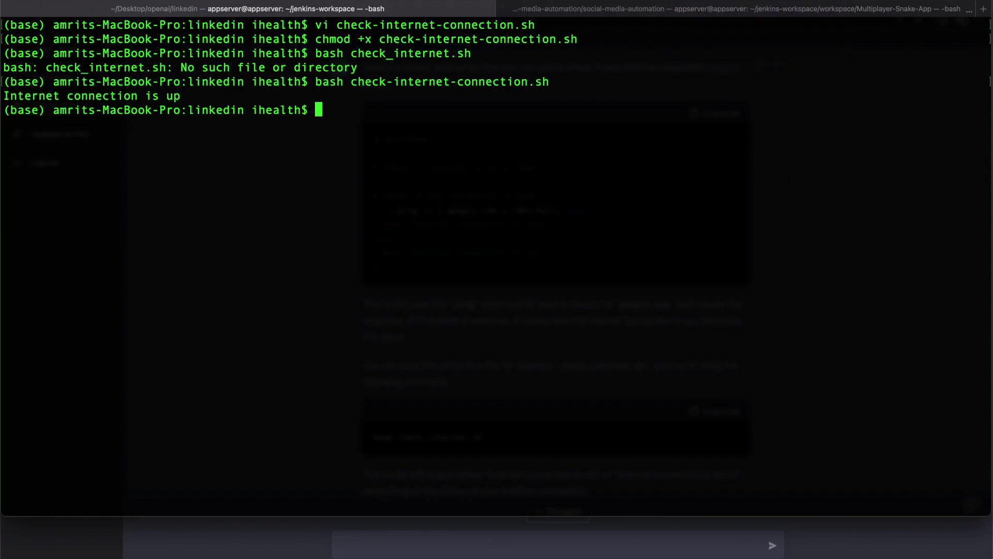
pyautogui.press('Up')
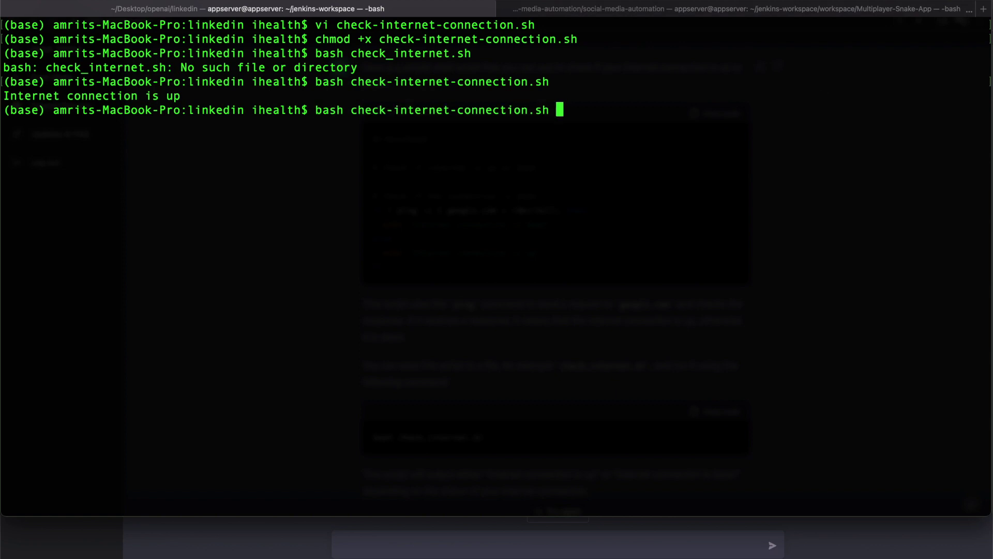
pyautogui.press('Return')
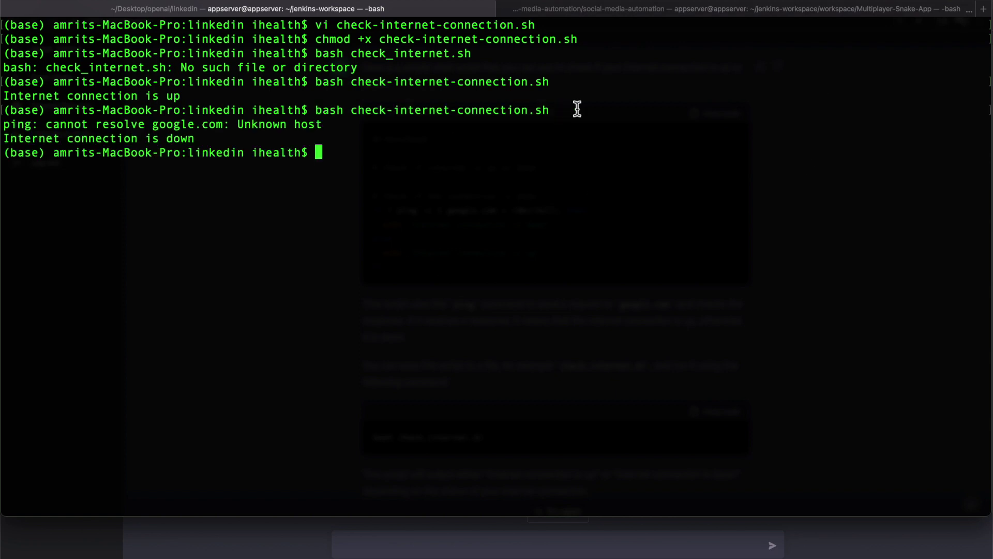